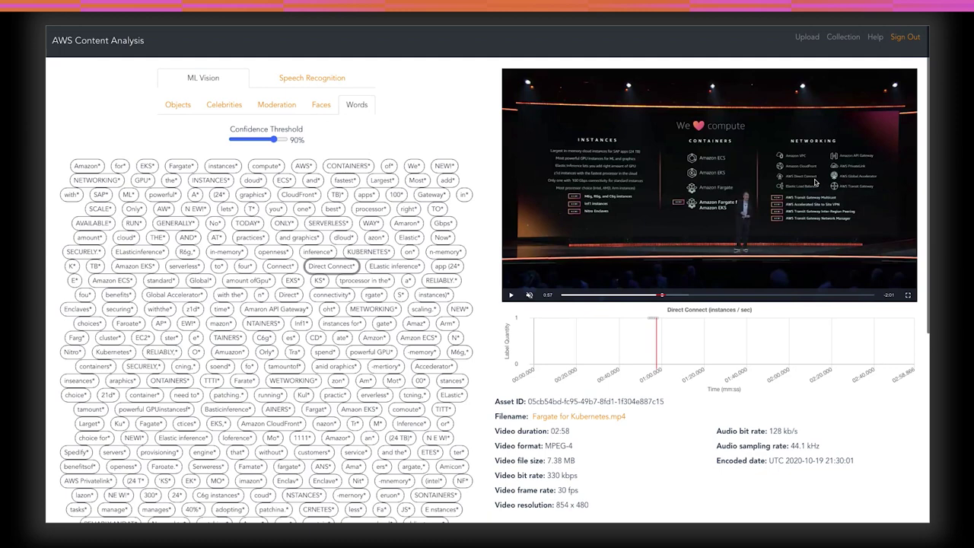
- Download the speech recognition subtitles of Fargate for Kubernetes.mp4 as a VTT file
{"action": "left_click", "coordinate": [323, 79]}
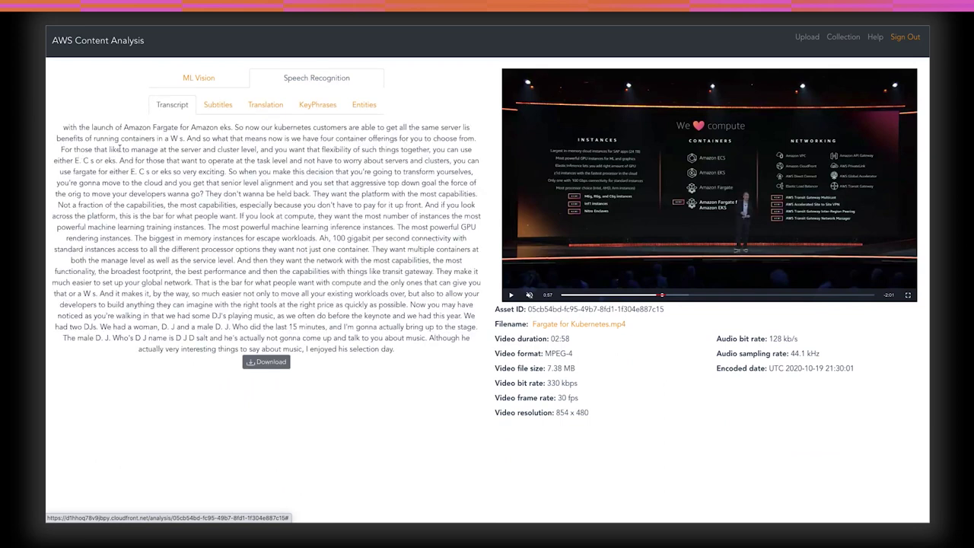
{"action": "left_click", "coordinate": [218, 106]}
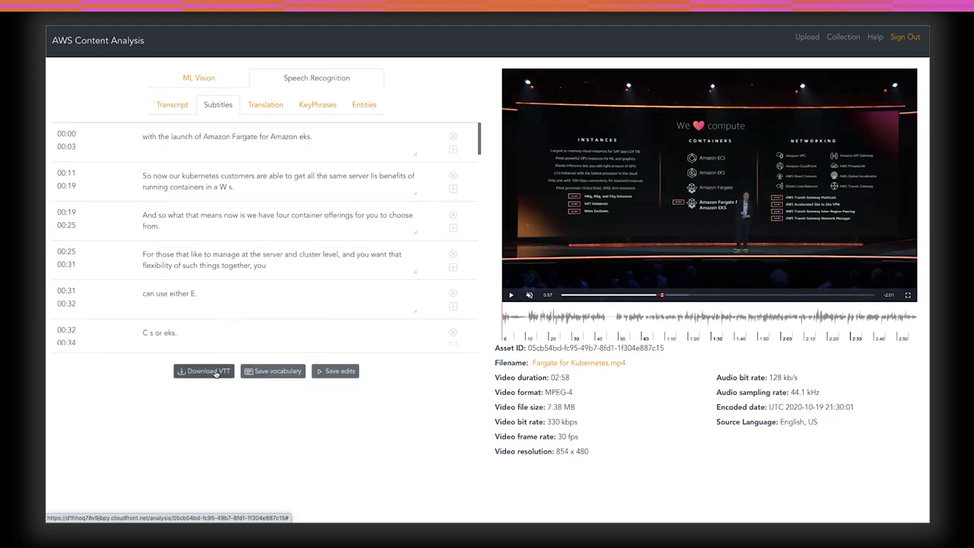
{"action": "left_click", "coordinate": [215, 373]}
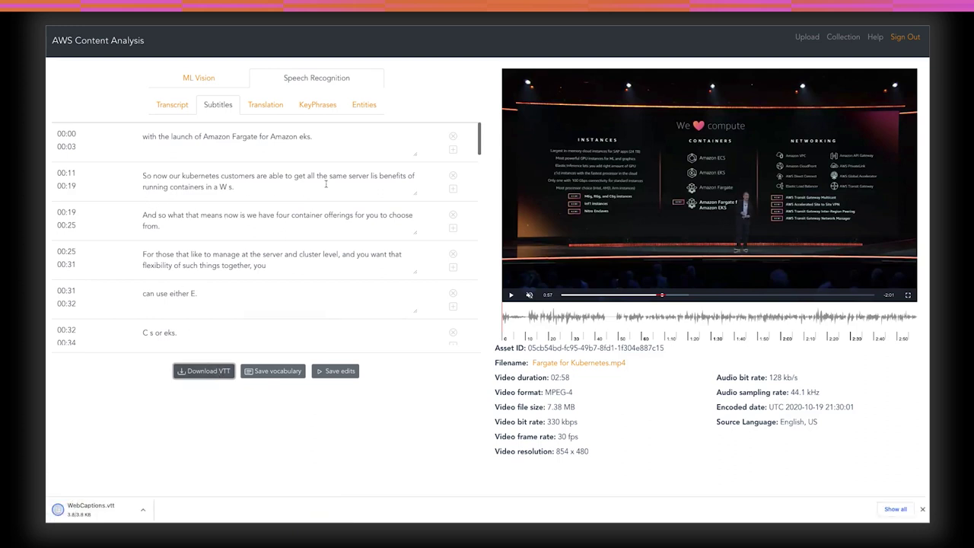
- Unmute the video and play back the subtitle segment from 00:11 to 00:19 to check its wording
{"action": "left_click", "coordinate": [394, 184]}
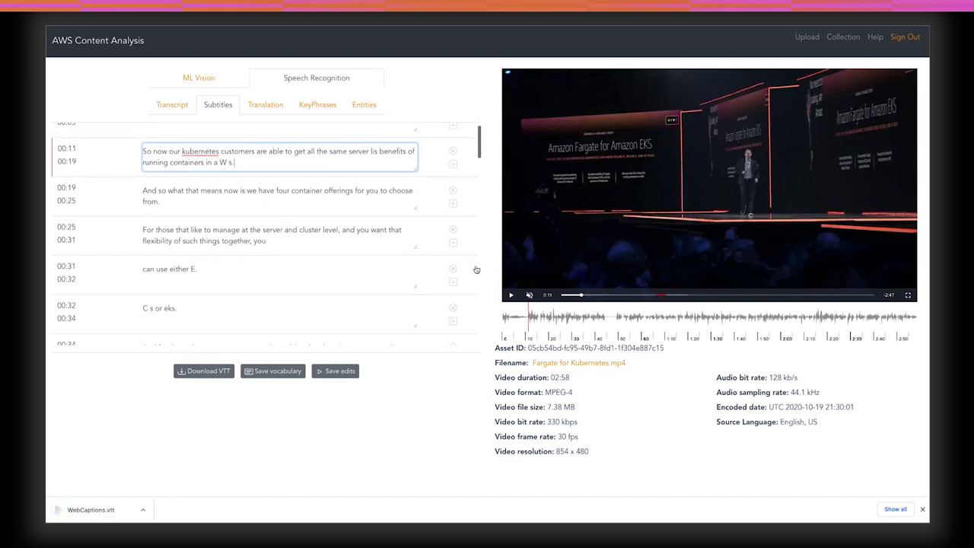
{"action": "left_click", "coordinate": [528, 296]}
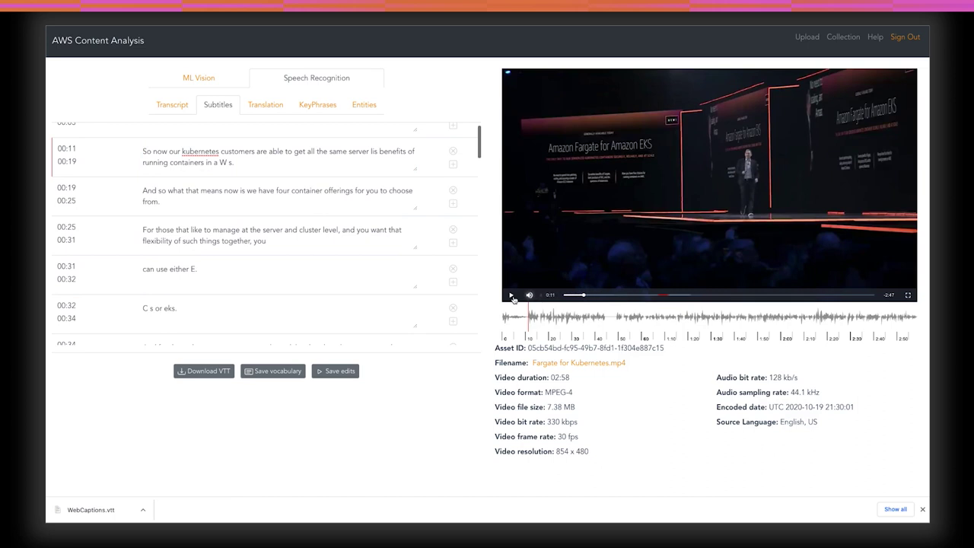
{"action": "left_click", "coordinate": [512, 296]}
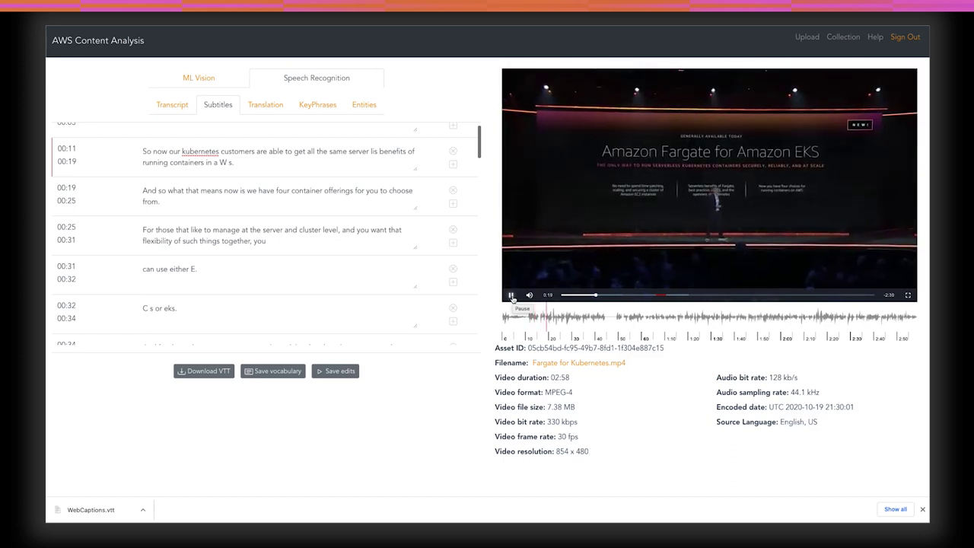
{"action": "left_click", "coordinate": [512, 295]}
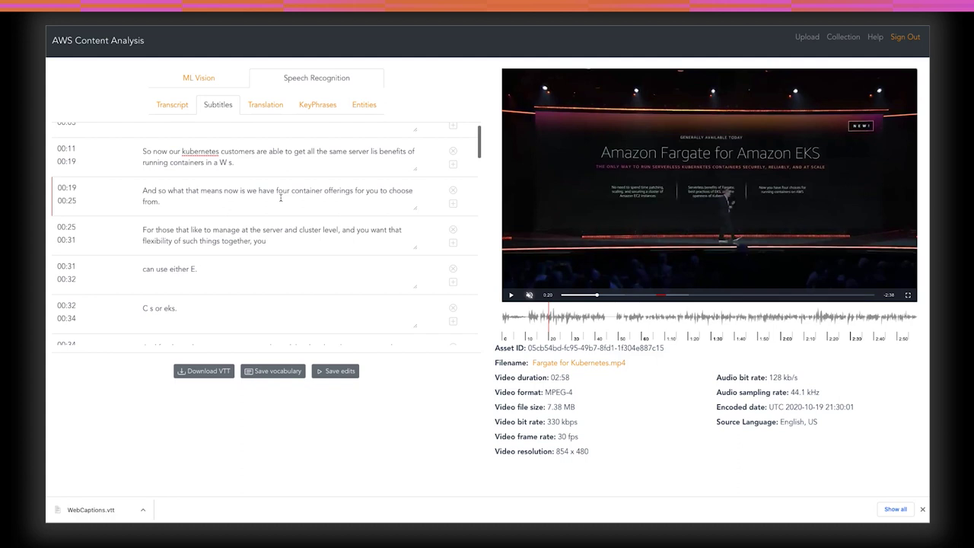
{"action": "left_click", "coordinate": [283, 197]}
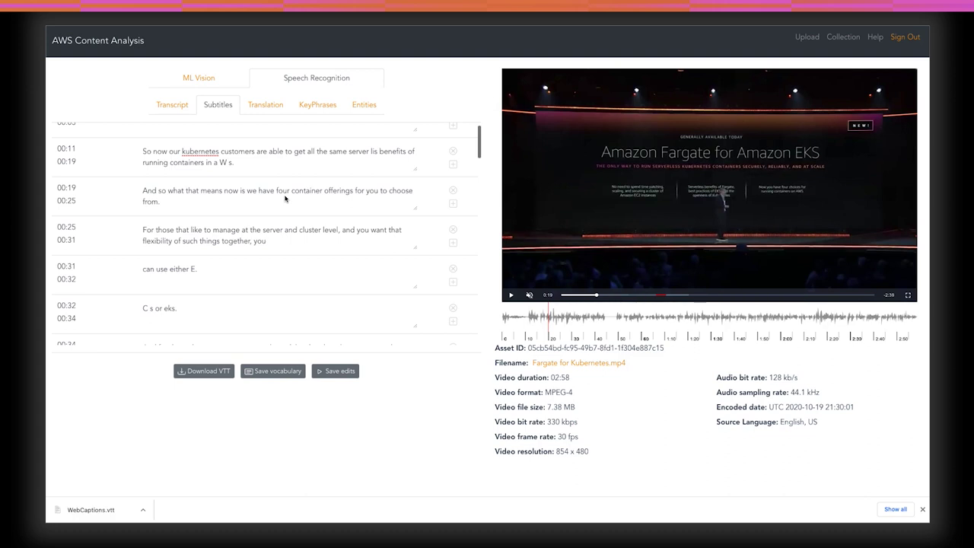
- In the 00:11 subtitle, replace "a W s" with "AWS" and "server lis" with "serverless"
{"action": "left_click", "coordinate": [261, 162]}
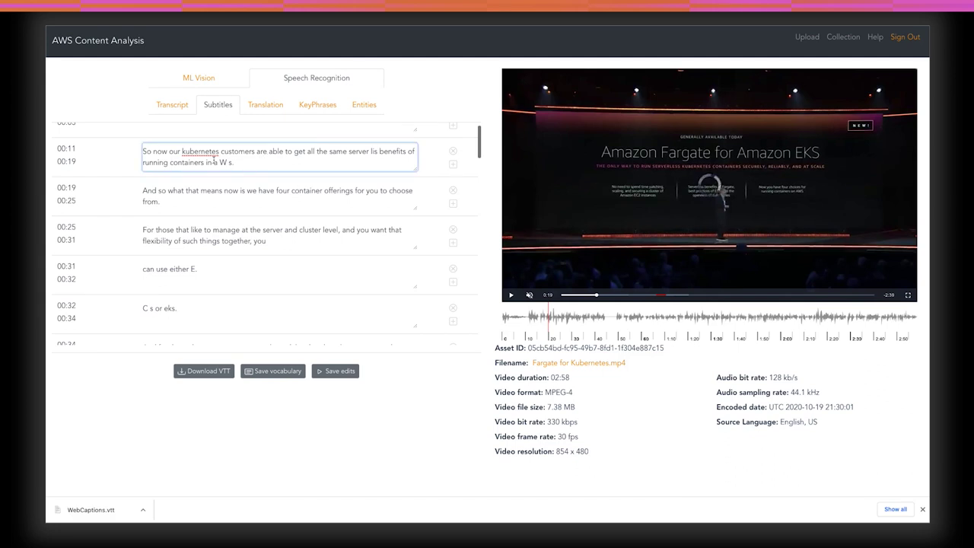
{"action": "left_click_drag", "start_coordinate": [215, 162], "coordinate": [233, 162]}
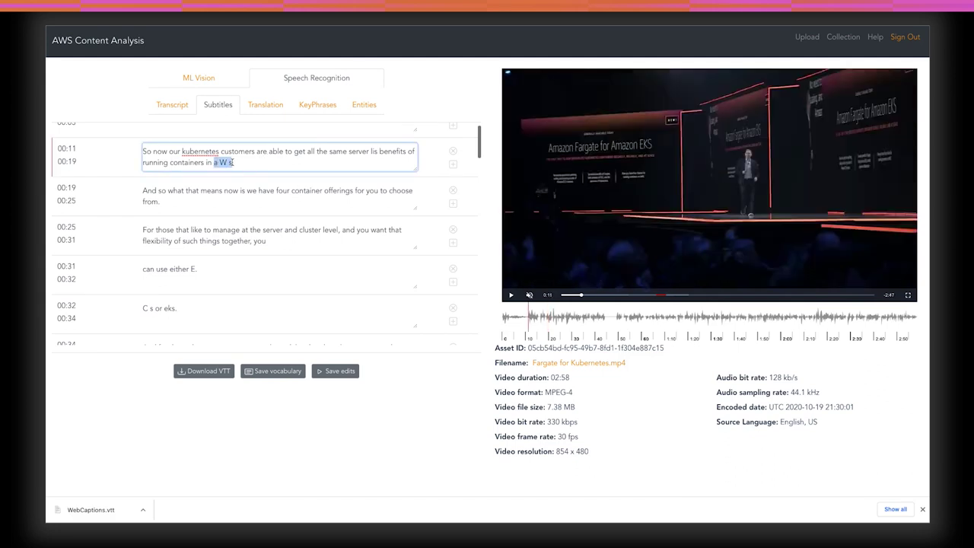
{"action": "type", "text": "AWS"}
{"action": "left_click_drag", "start_coordinate": [349, 151], "coordinate": [376, 151]}
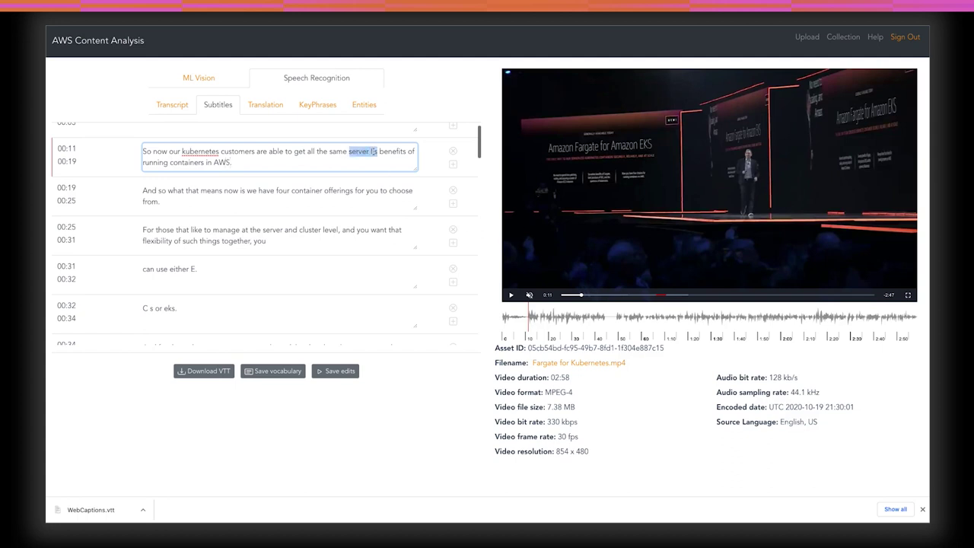
{"action": "type", "text": "serverless"}
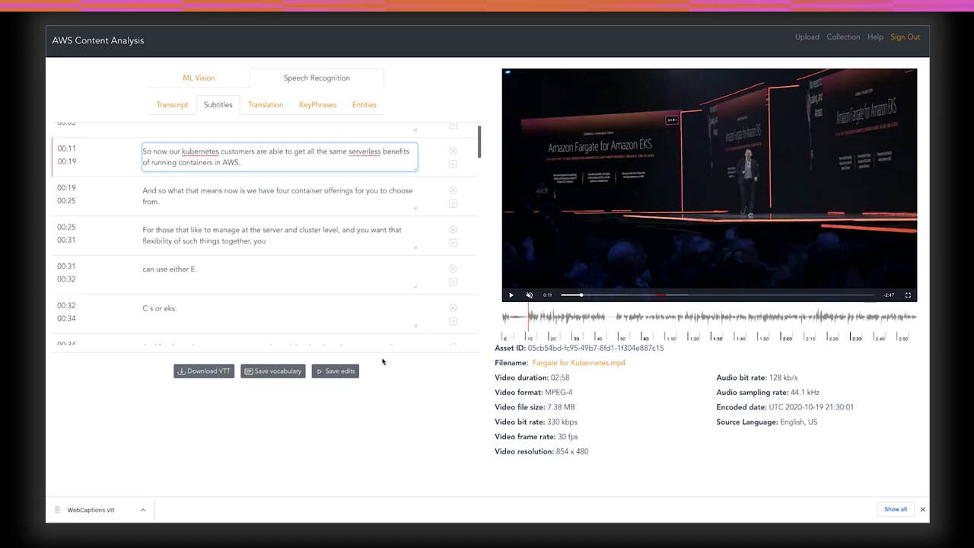
- In the custom vocabulary draft, set the new phrase for "a W s" to A.W.S. and make serverless sound like "sur-ver-les"
{"action": "left_click", "coordinate": [295, 371]}
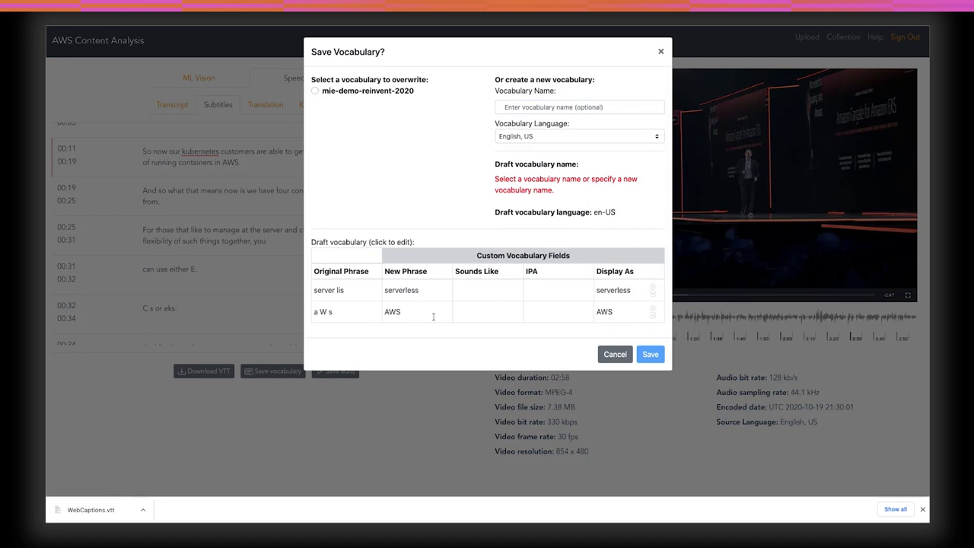
{"action": "left_click", "coordinate": [392, 311]}
{"action": "type", "text": "."}
{"action": "key", "text": "Right"}
{"action": "type", "text": "."}
{"action": "left_click", "coordinate": [480, 293]}
{"action": "type", "text": "sur-ver-le"}
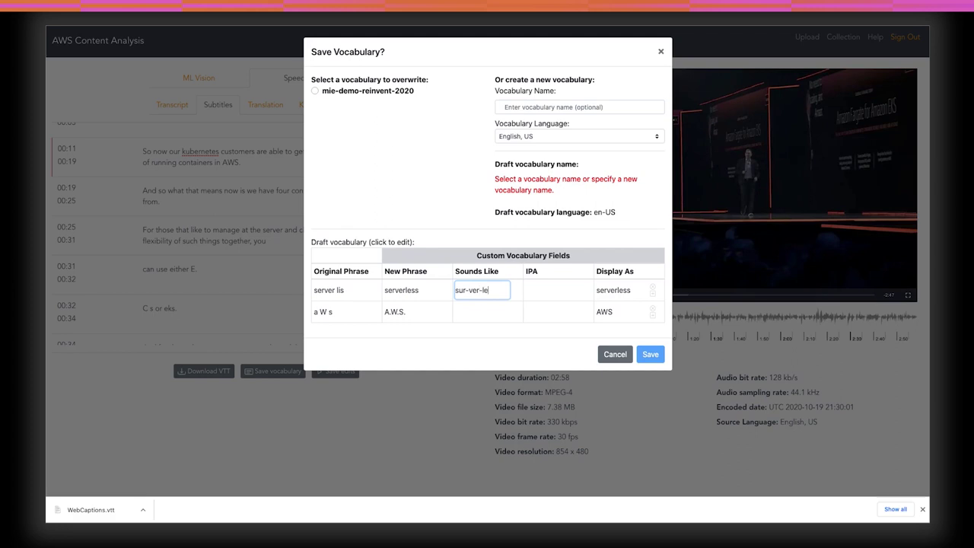
{"action": "type", "text": "s"}
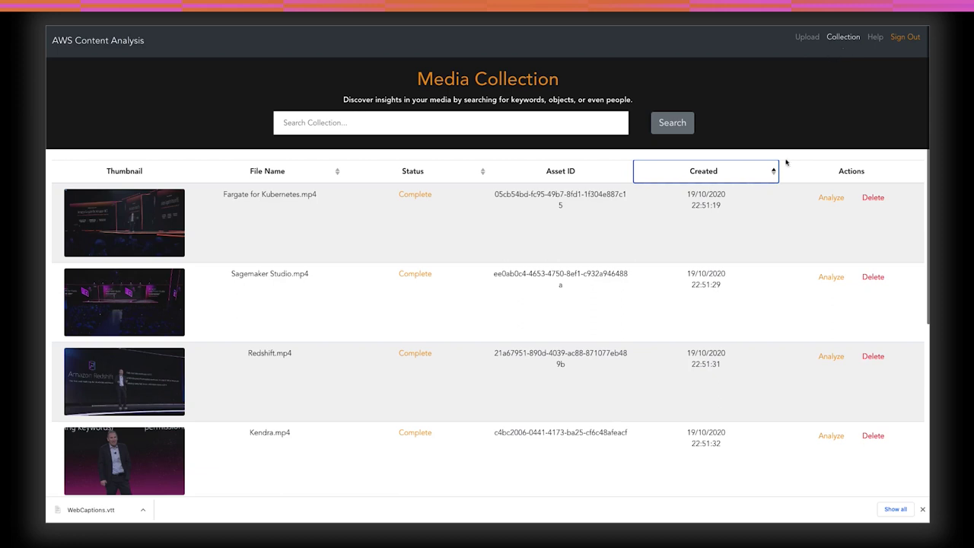
- Open the analysis of Redshift.mp4 from the media collection and display its speech recognition subtitles
{"action": "left_click", "coordinate": [832, 357]}
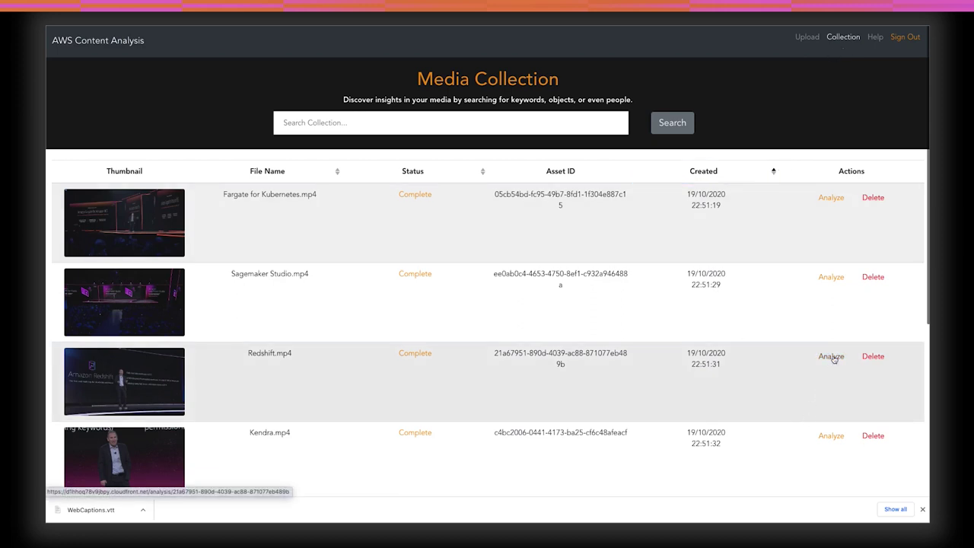
{"action": "left_click", "coordinate": [832, 357]}
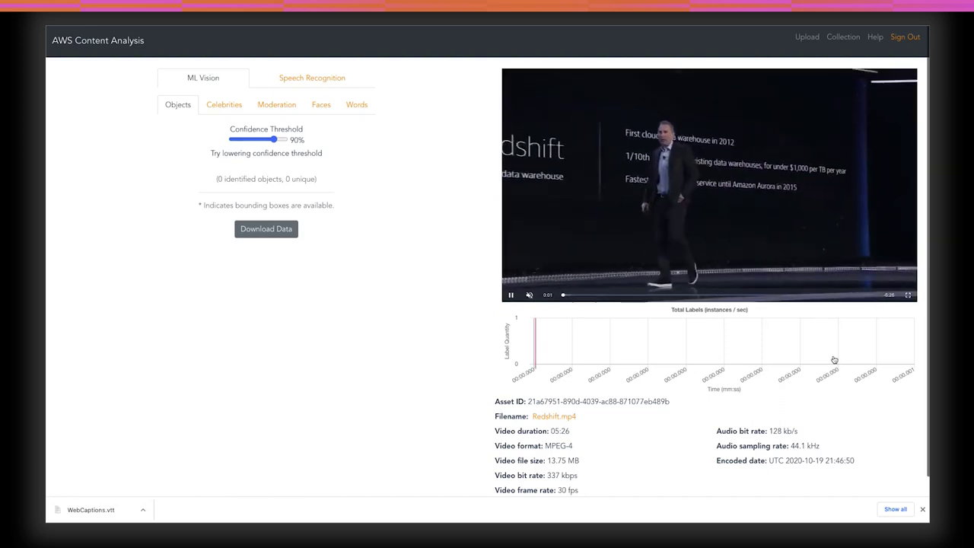
{"action": "left_click", "coordinate": [296, 89]}
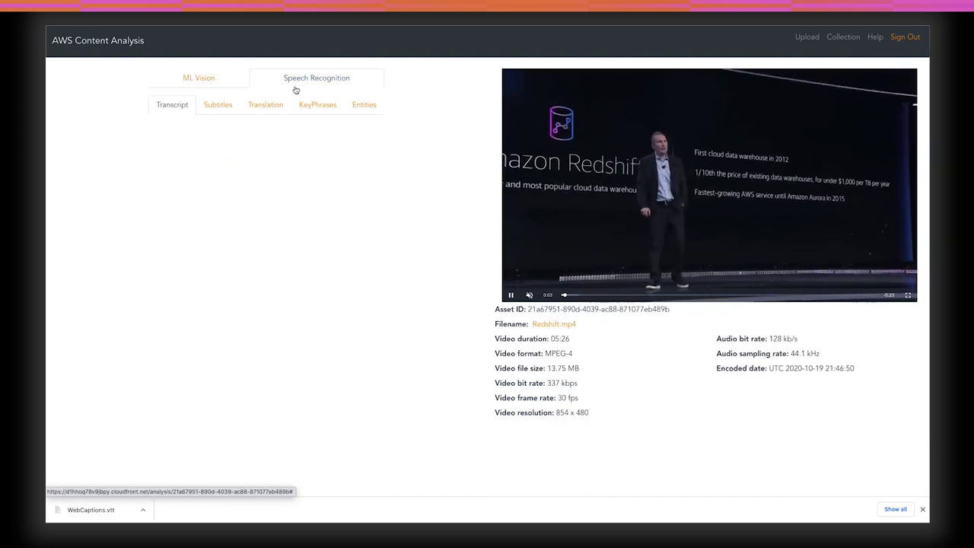
{"action": "left_click", "coordinate": [221, 105]}
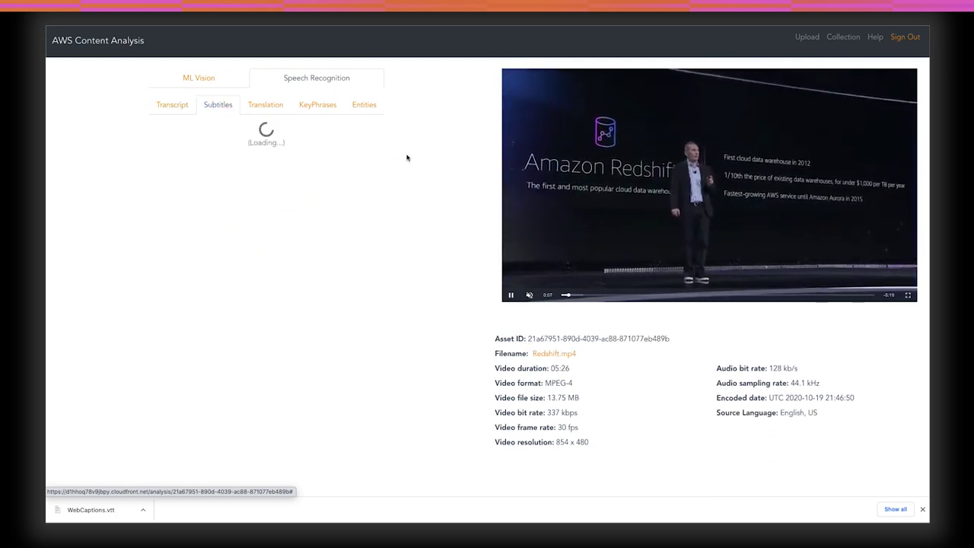
- Search the subtitles for "post" and replace "Post Grass" with "Postgres" in the 02:21 segment
{"action": "key", "text": "ctrl+f"}
{"action": "type", "text": "post"}
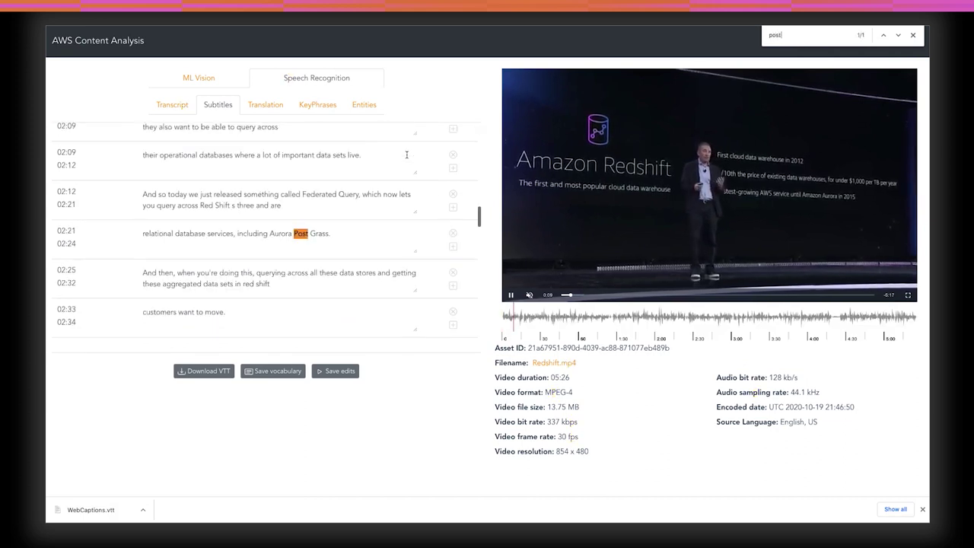
{"action": "type", "text": "gres"}
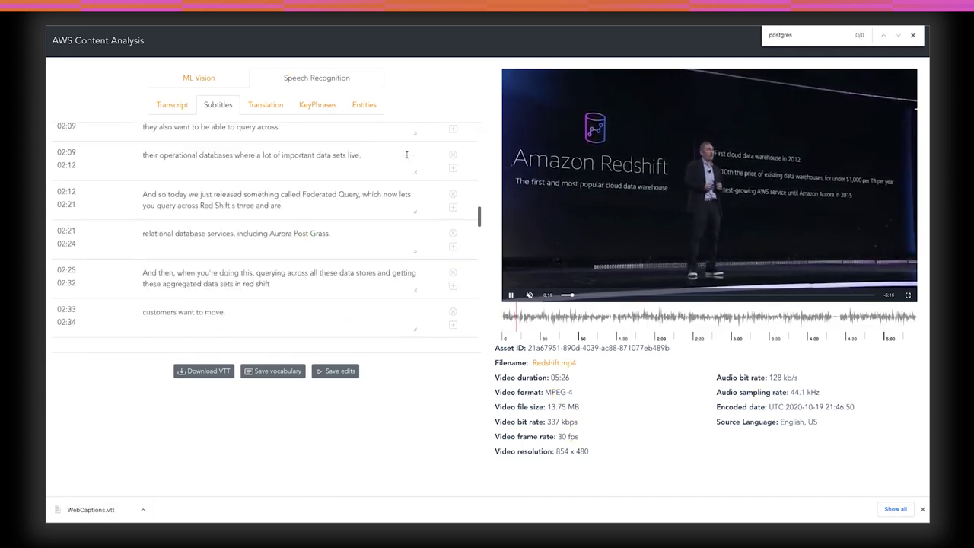
{"action": "key", "text": "BackSpace"}
{"action": "key", "text": "BackSpace"}
{"action": "key", "text": "BackSpace"}
{"action": "key", "text": "BackSpace"}
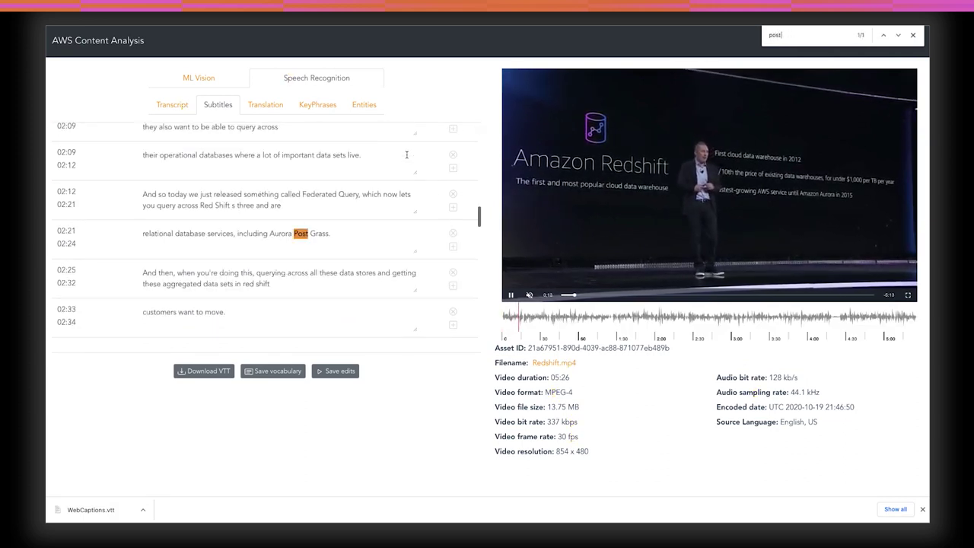
{"action": "left_click", "coordinate": [369, 235]}
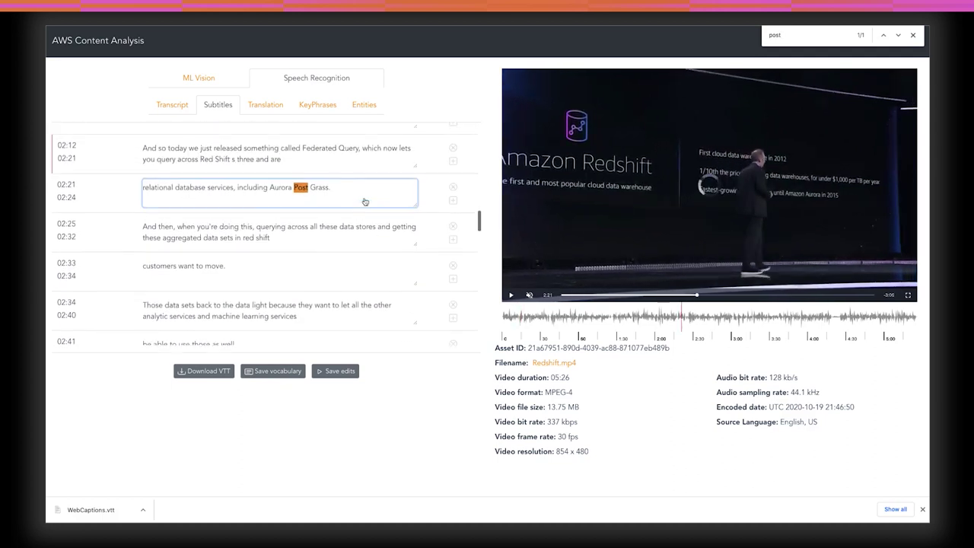
{"action": "left_click_drag", "start_coordinate": [294, 190], "coordinate": [328, 190]}
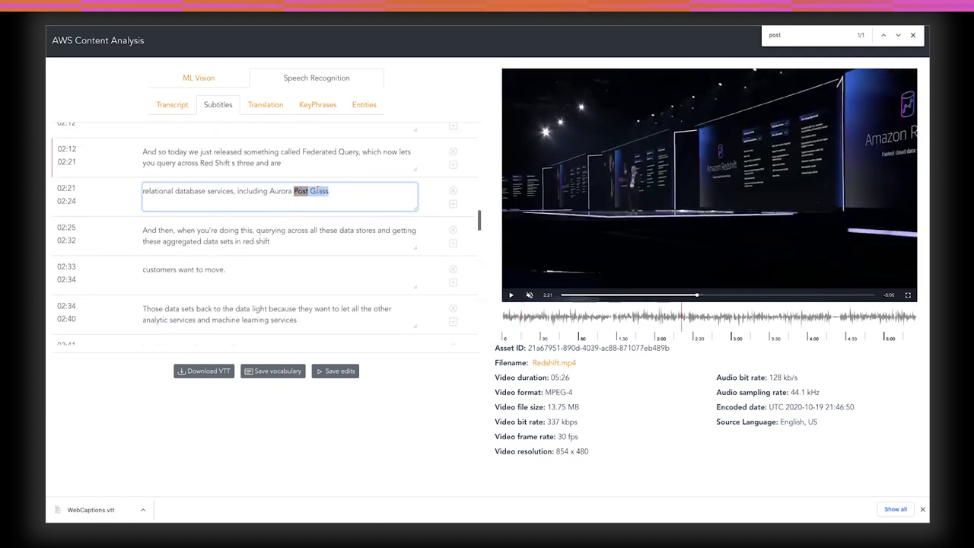
{"action": "type", "text": "Post"}
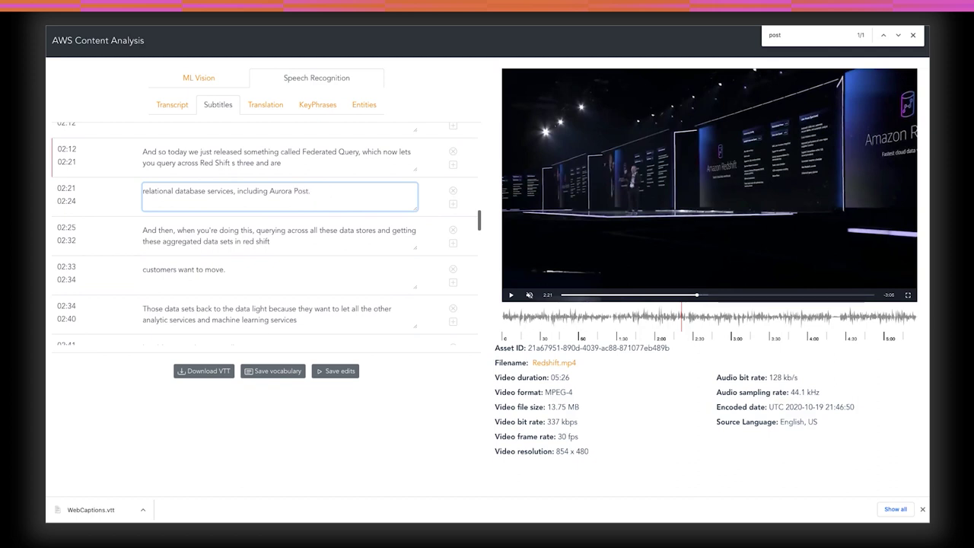
{"action": "type", "text": "gres."}
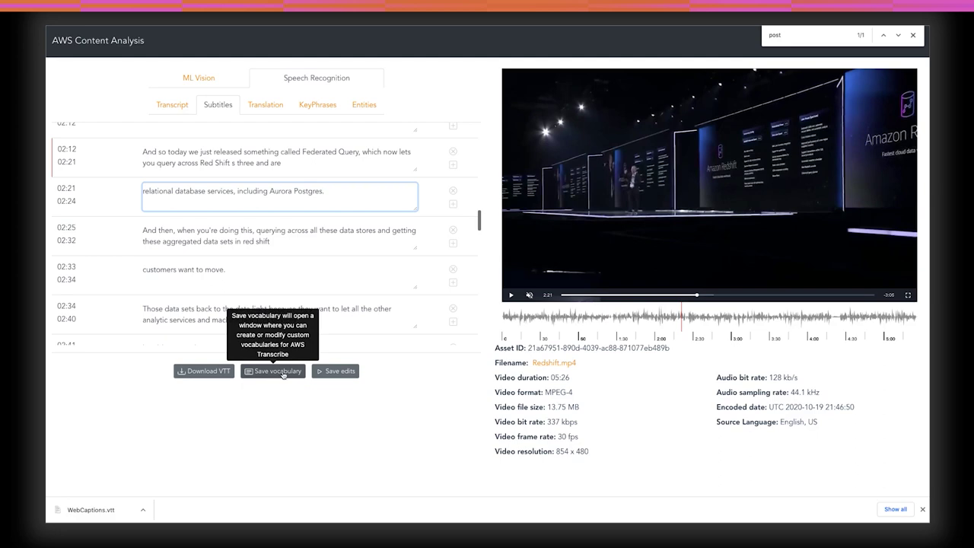
- In the custom vocabulary draft, fill in the Postgres entry with the IPA pronunciation "poʊstgɹɛs"
{"action": "left_click", "coordinate": [282, 371]}
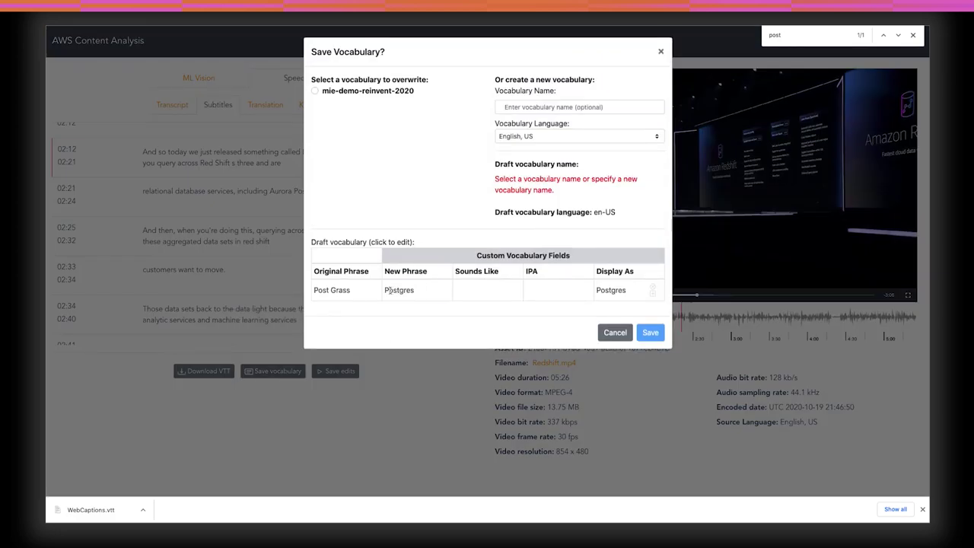
{"action": "left_click", "coordinate": [444, 298]}
{"action": "key", "text": "BackSpace"}
{"action": "type", "text": "p"}
{"action": "type", "text": "-"}
{"action": "key", "text": "Tab"}
{"action": "key", "text": "Tab"}
{"action": "key", "text": "Return"}
{"action": "left_click", "coordinate": [545, 291]}
{"action": "type", "text": "poʊstgɹɛs"}
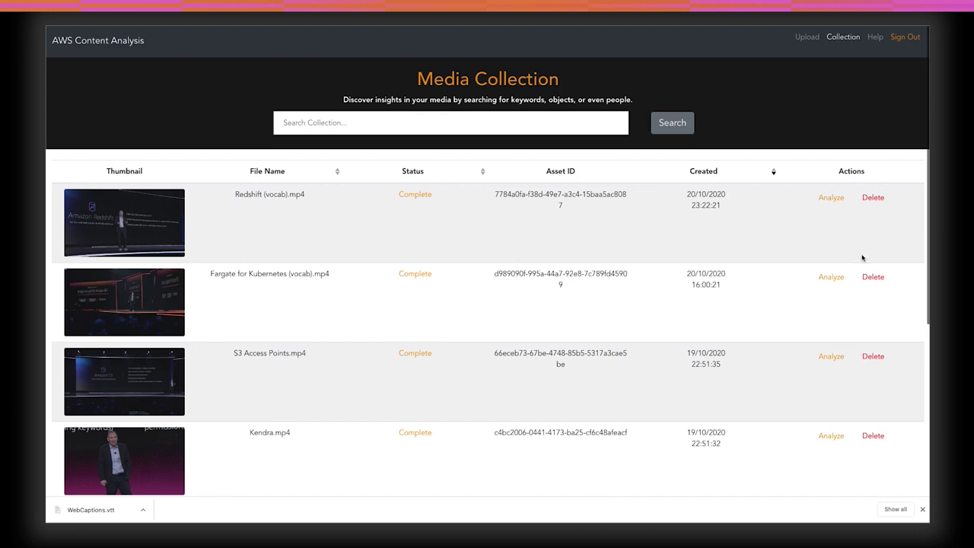
- Open Fargate for Kubernetes (vocab).mp4 from the media collection and review its speech recognition subtitles
{"action": "left_click", "coordinate": [831, 277]}
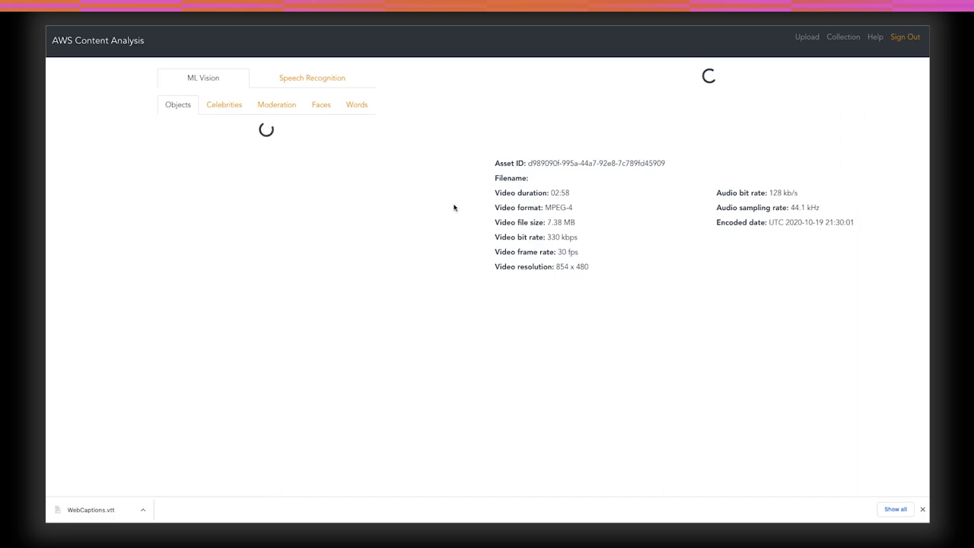
{"action": "left_click", "coordinate": [314, 79]}
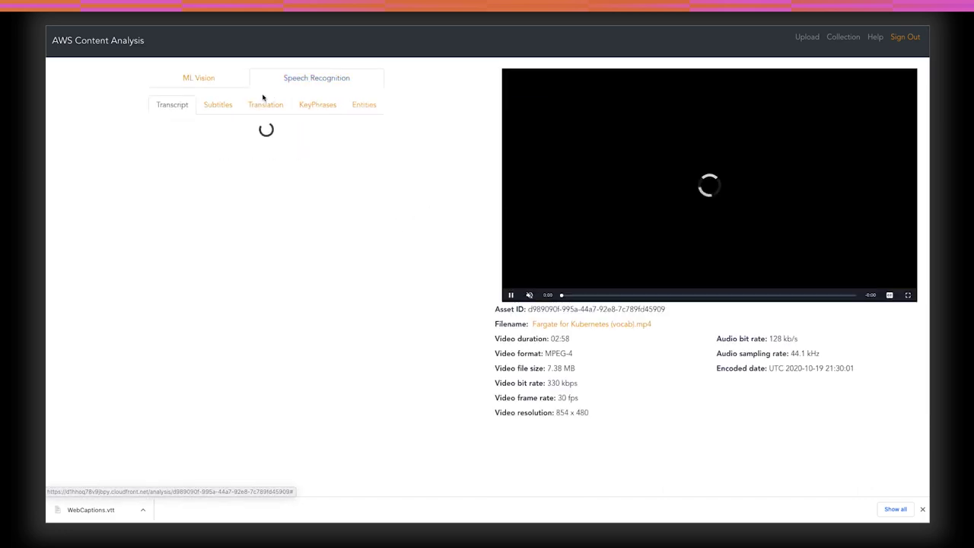
{"action": "left_click", "coordinate": [217, 107]}
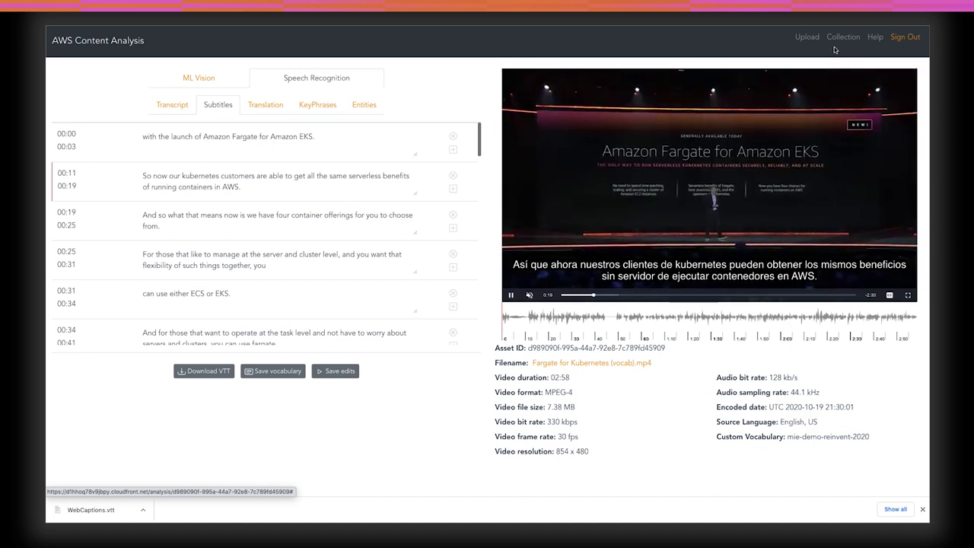
- Open the subtitles of Redshift (vocab).mp4 from the media collection and search them for "postg"
{"action": "left_click", "coordinate": [845, 38]}
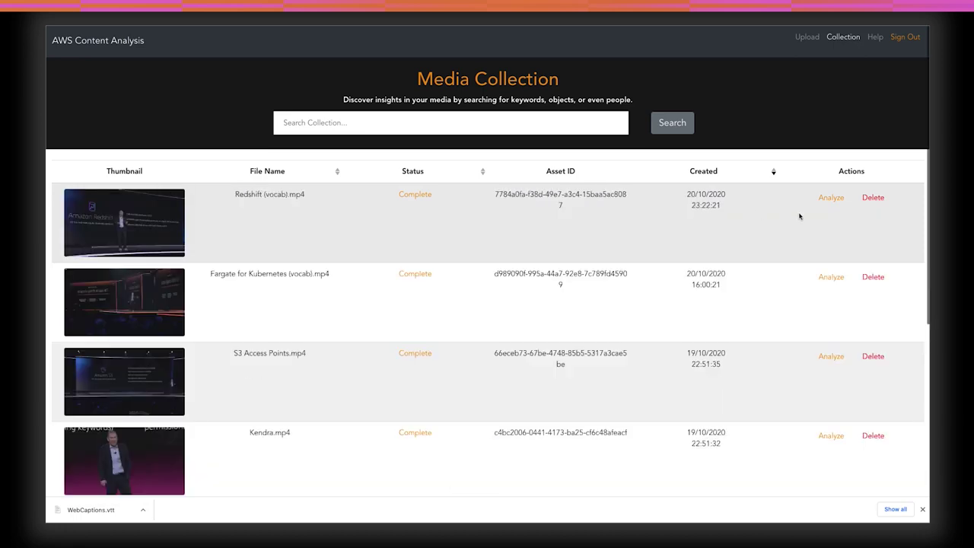
{"action": "left_click", "coordinate": [828, 200]}
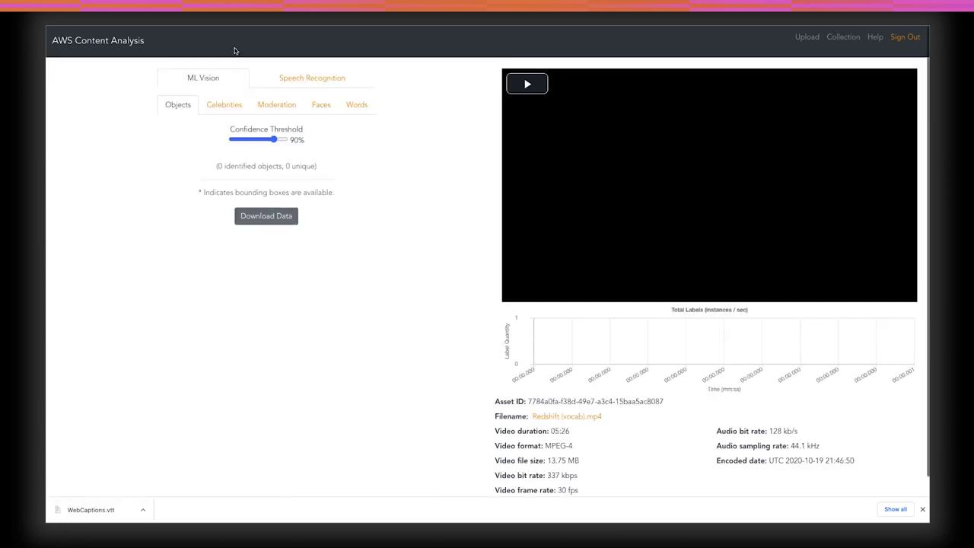
{"action": "left_click", "coordinate": [290, 79]}
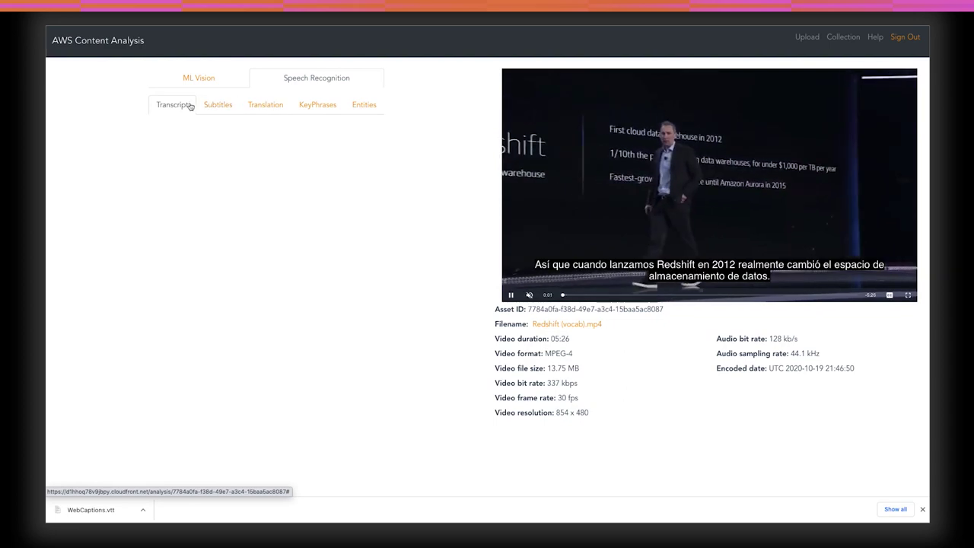
{"action": "left_click", "coordinate": [218, 105]}
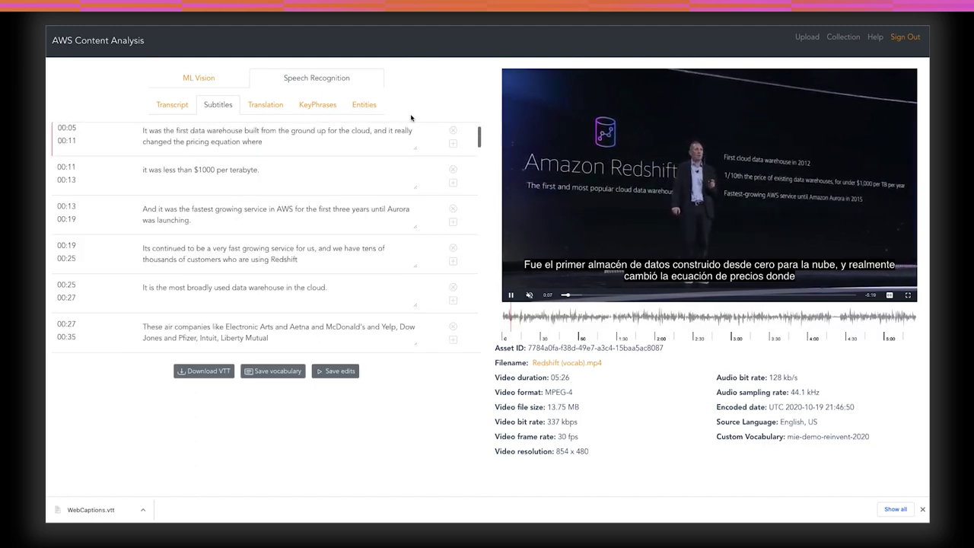
{"action": "key", "text": "ctrl+f"}
{"action": "type", "text": "postg"}
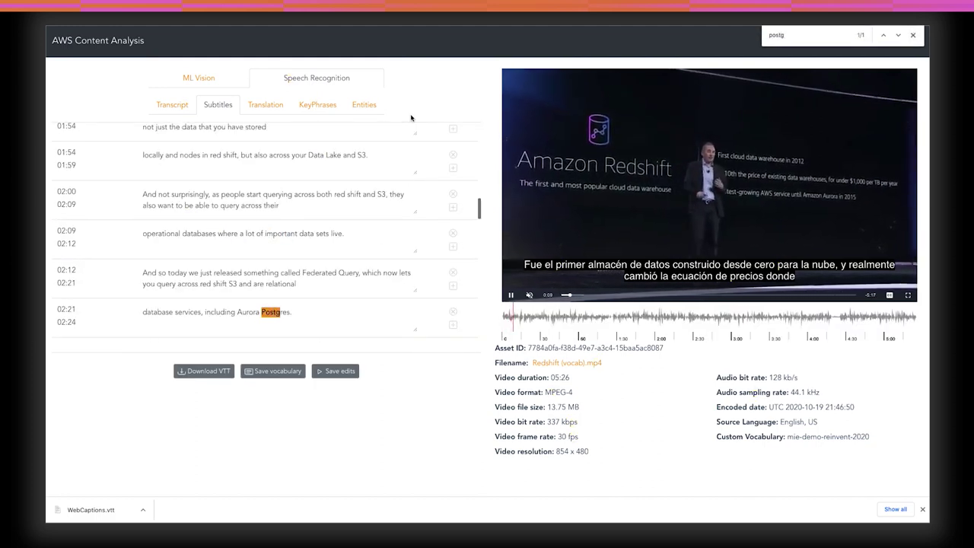